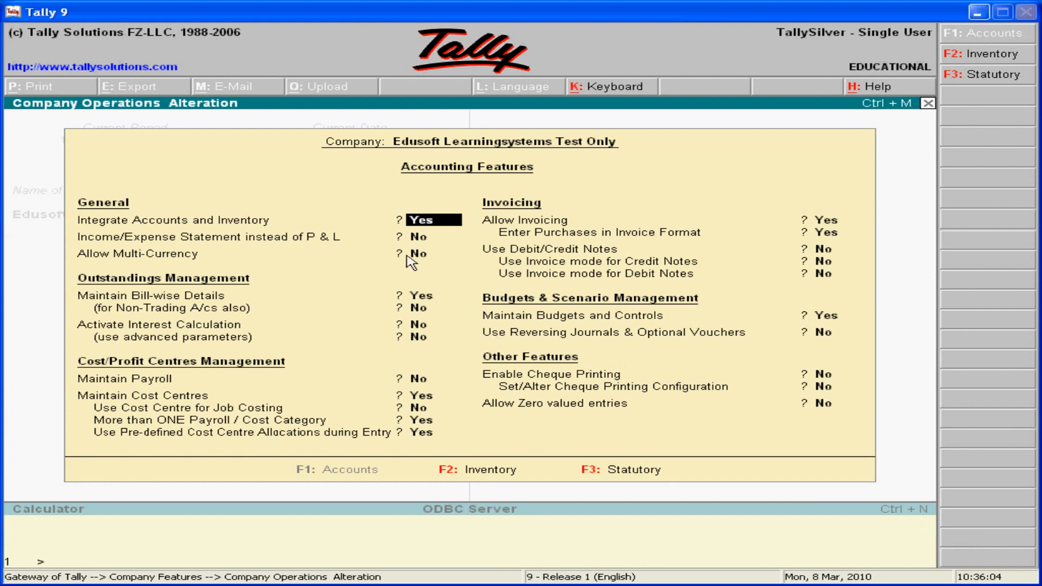
- Enable Allow Multi-Currency in the company's accounting features and save the settings
left_click(429, 255)
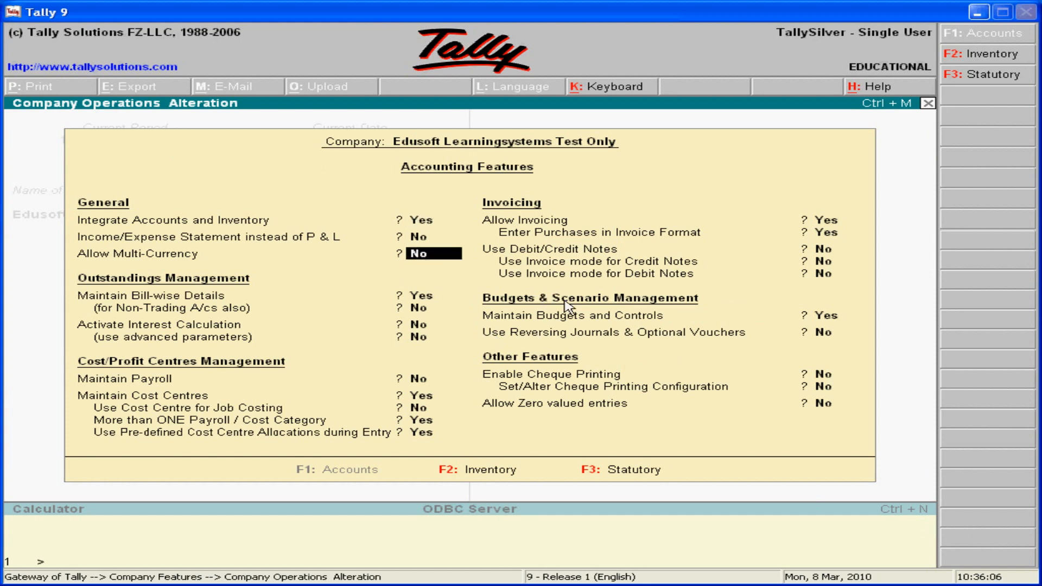
type("yes")
left_click(819, 405)
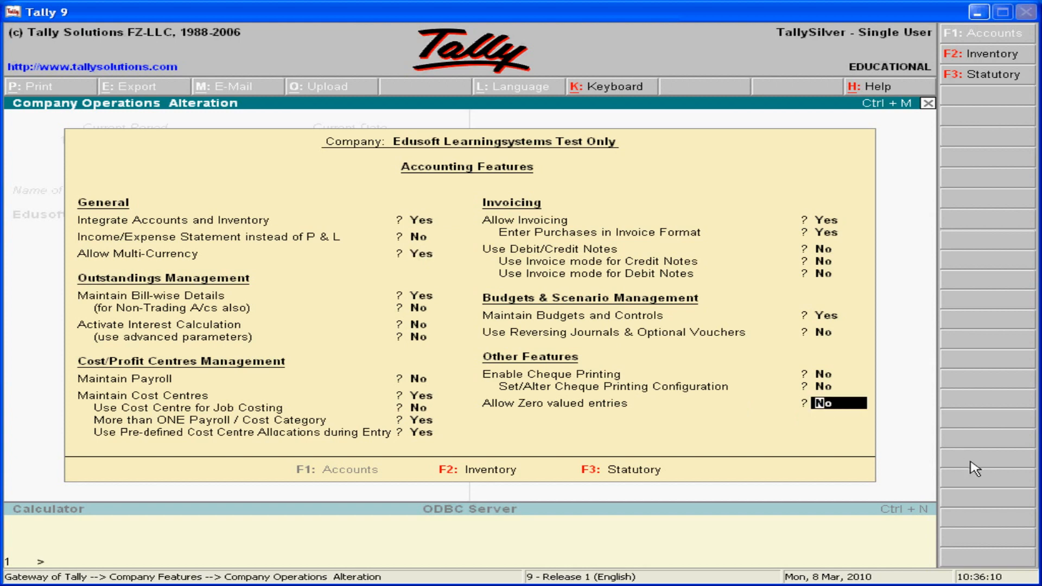
key("Return")
key("y")
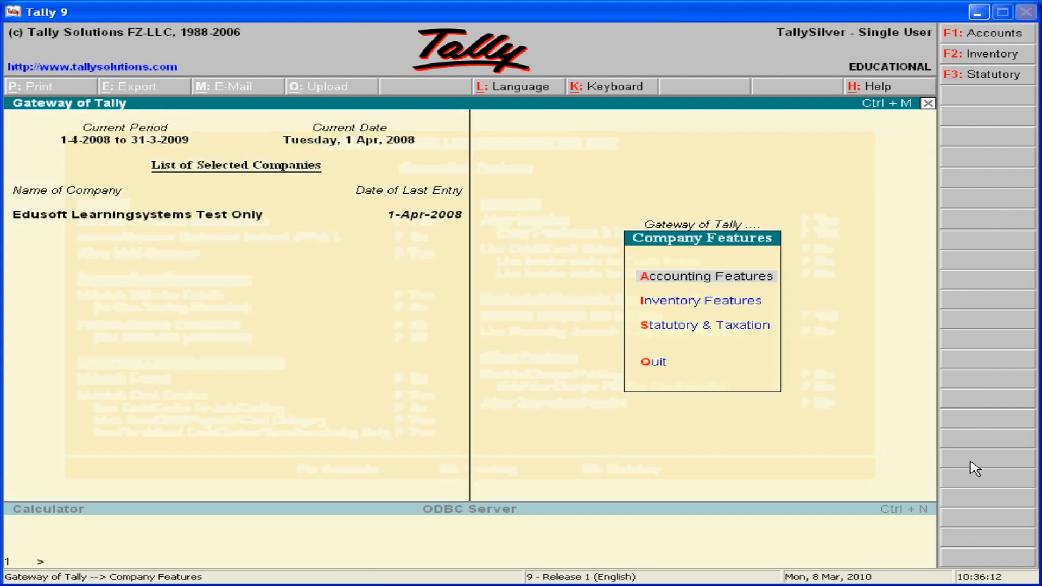
key("Escape")
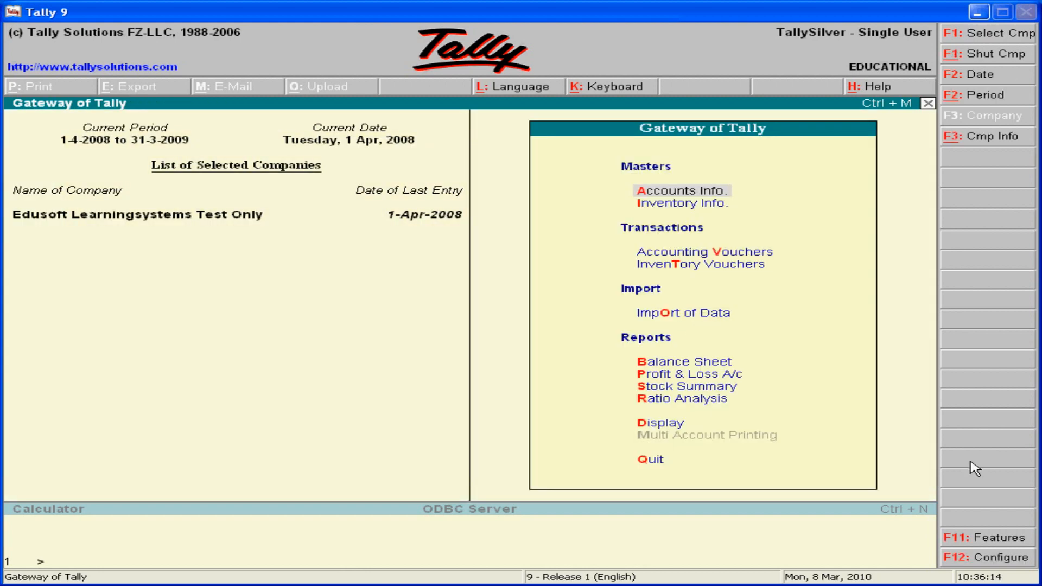
- Open the creation form for a new currency in the accounts masters
key("Return")
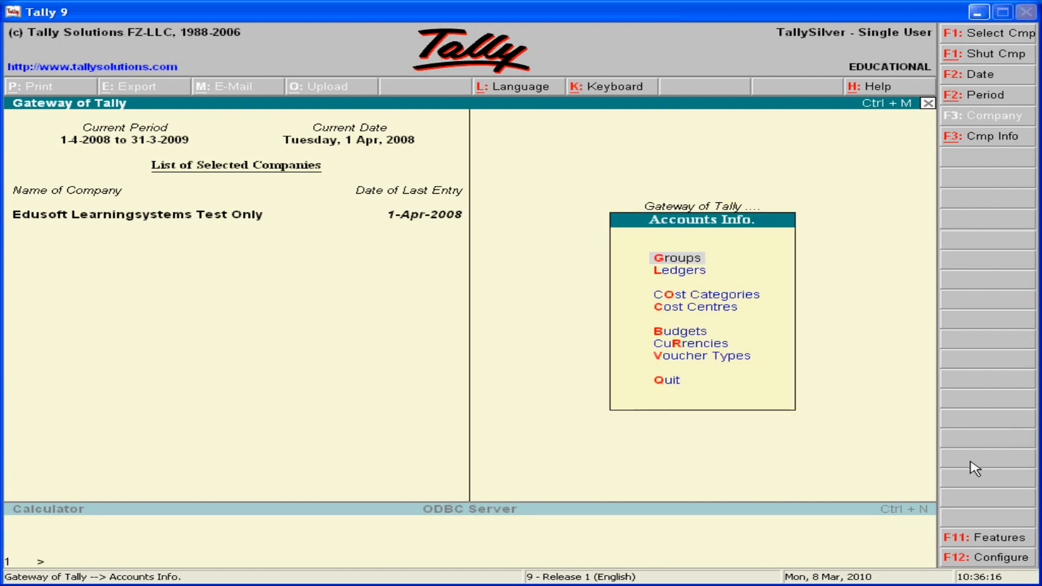
left_click(671, 344)
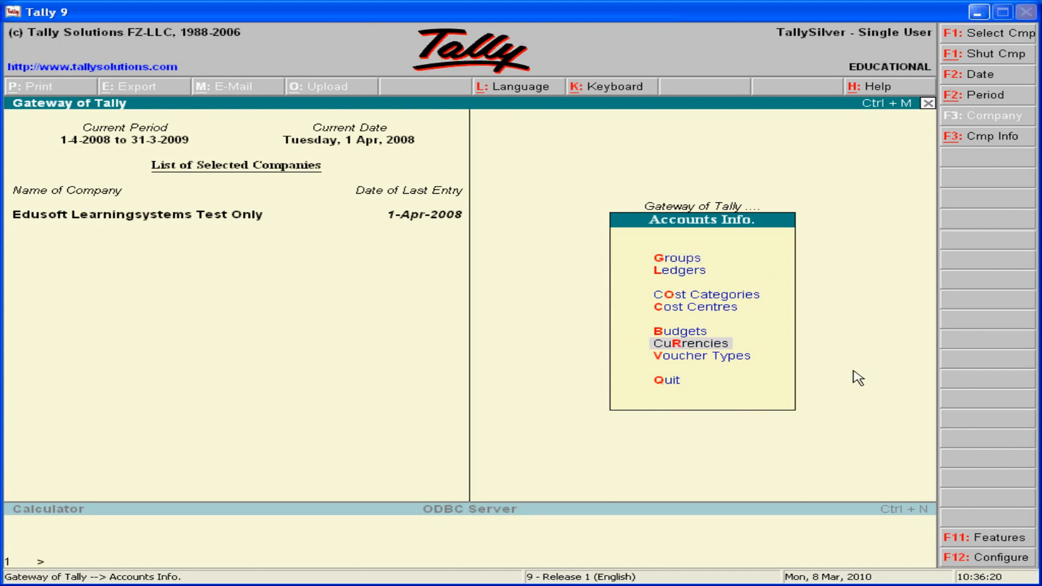
key("Return")
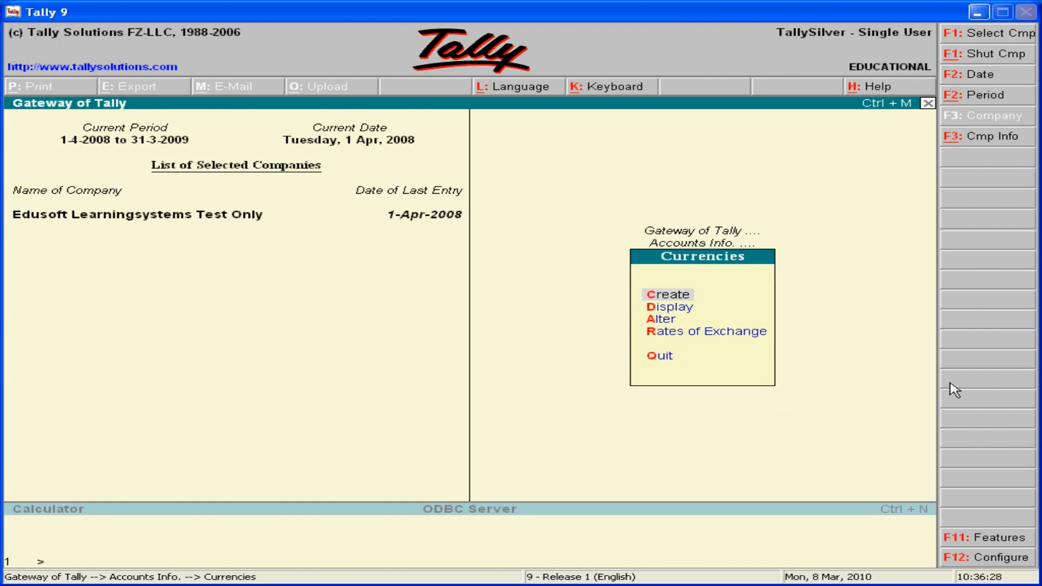
key("Down")
key("Up")
key("Return")
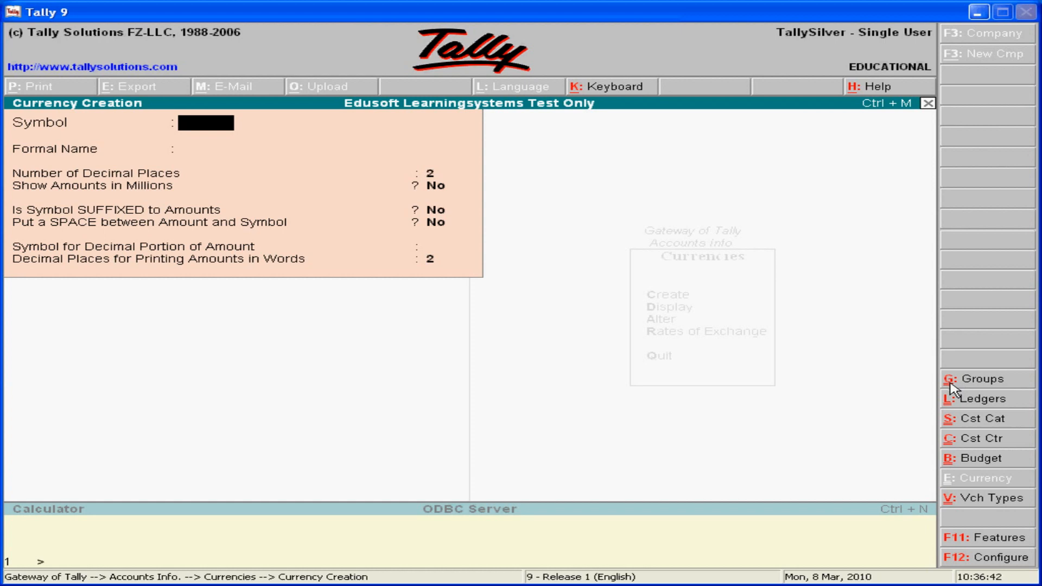
- Give the new currency the symbol $ and the formal name Dollar
type("$")
key("BackSpace")
type("£")
key("BackSpace")
type("¥")
key("BackSpace")
type("$")
key("Return")
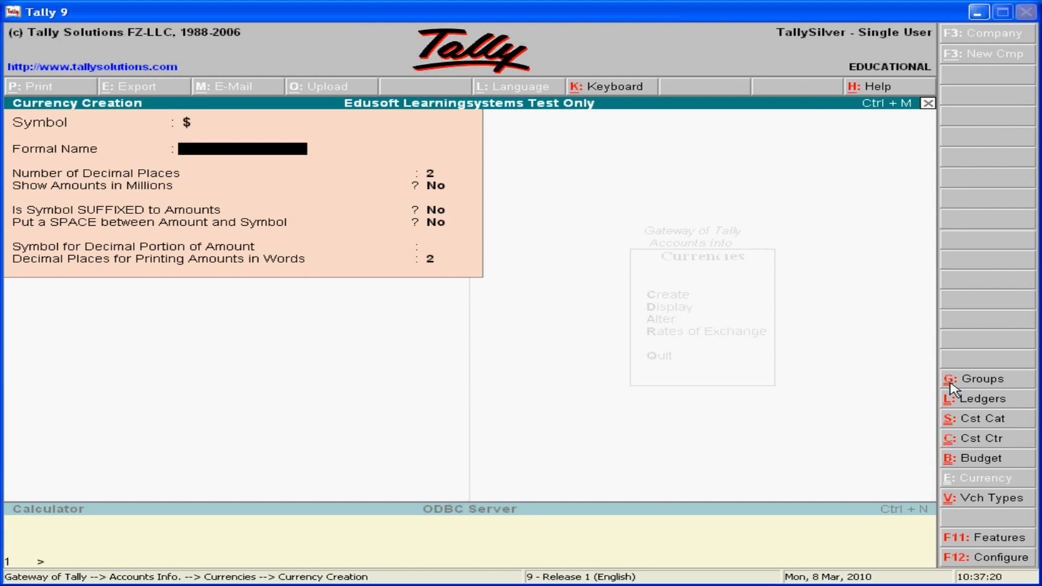
type("Dollar")
key("Return")
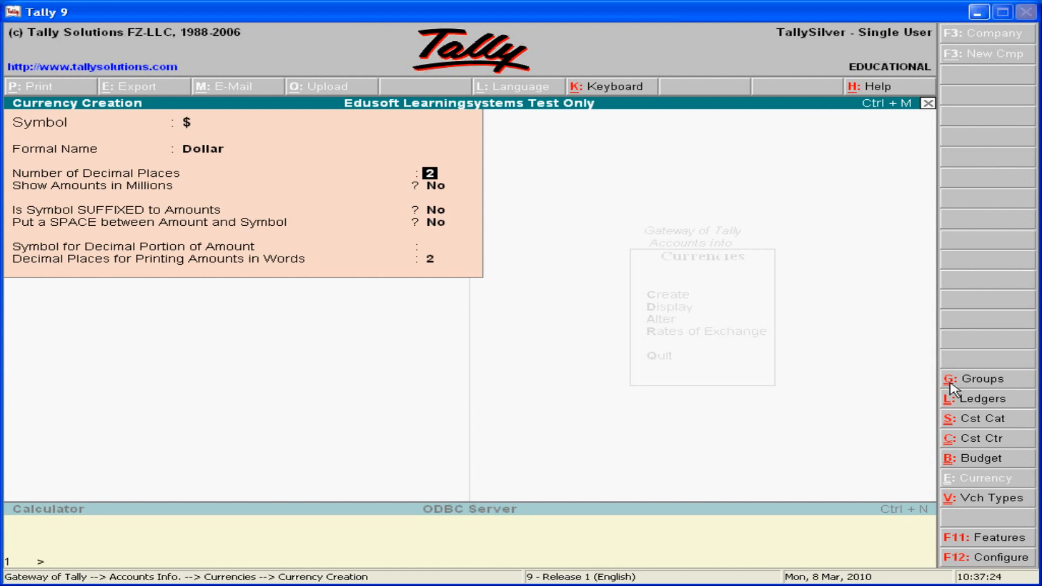
- Show Dollar amounts in millions with a suffixed symbol and a separating space, keep 2 decimal places, and save the currency
key("Return")
type("yes")
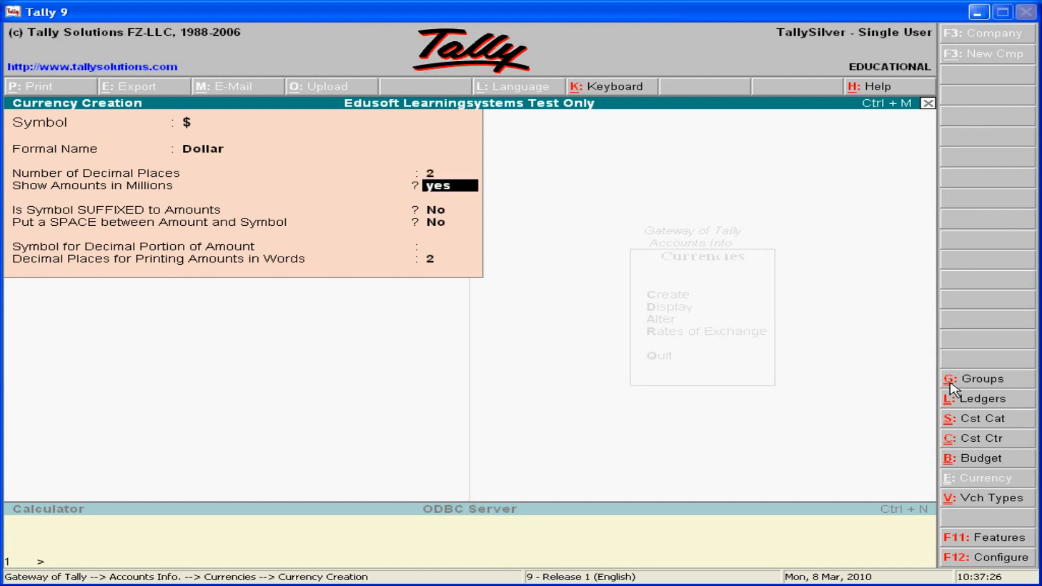
key("Return")
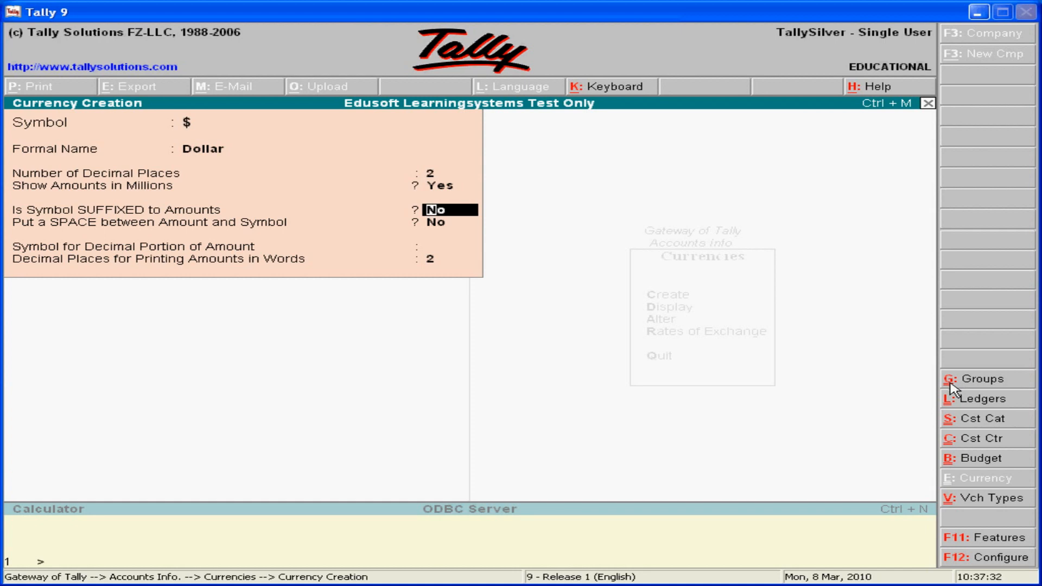
type("yes")
key("Return")
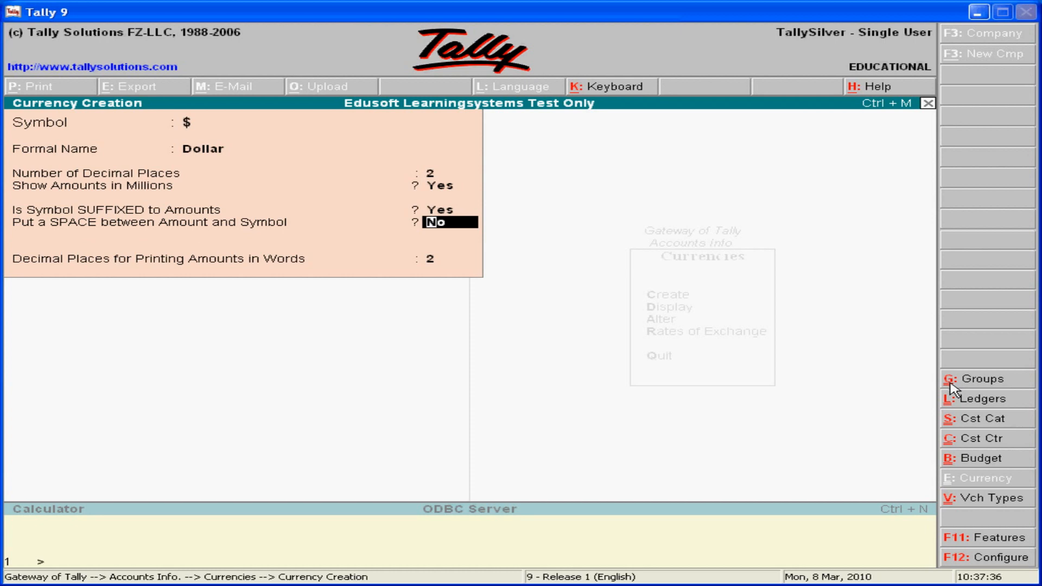
type("yes")
key("Return")
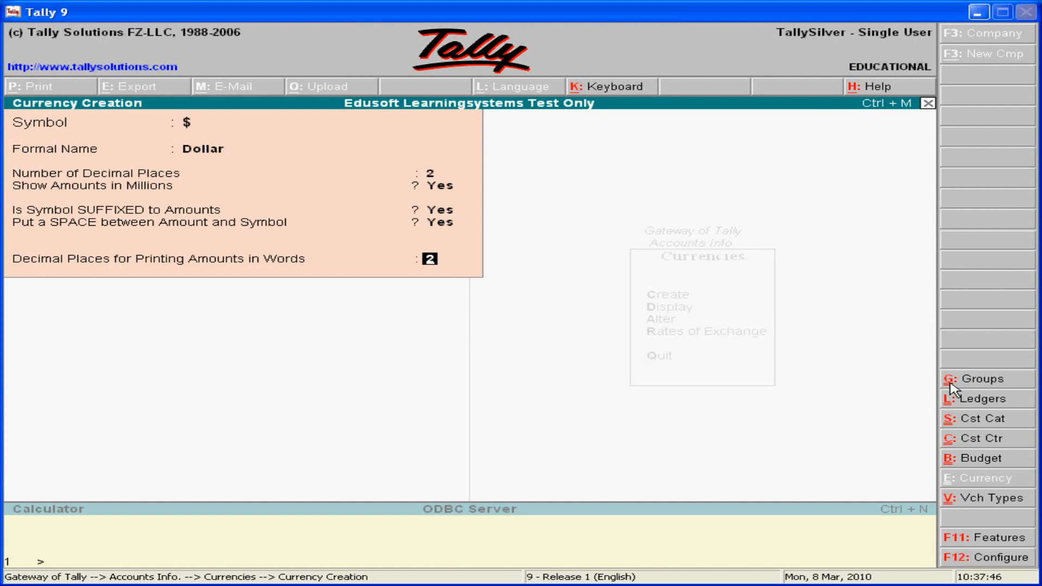
key("Return")
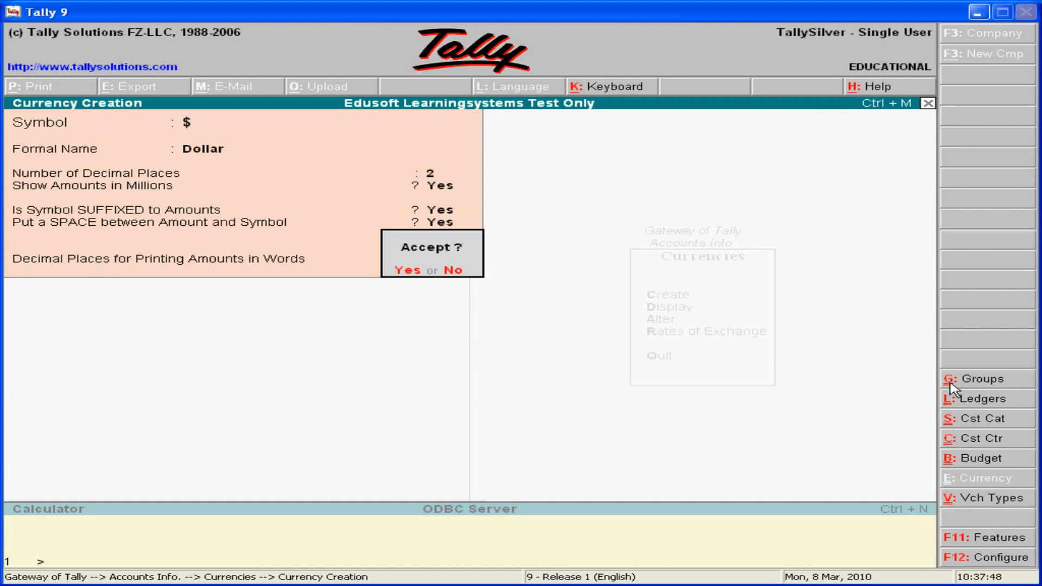
key("y")
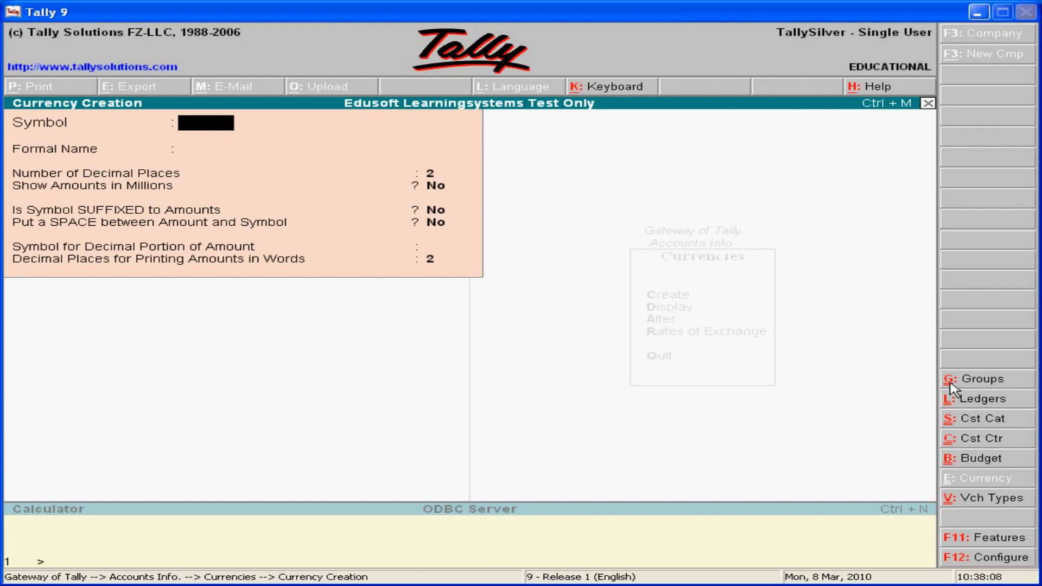
key("Escape")
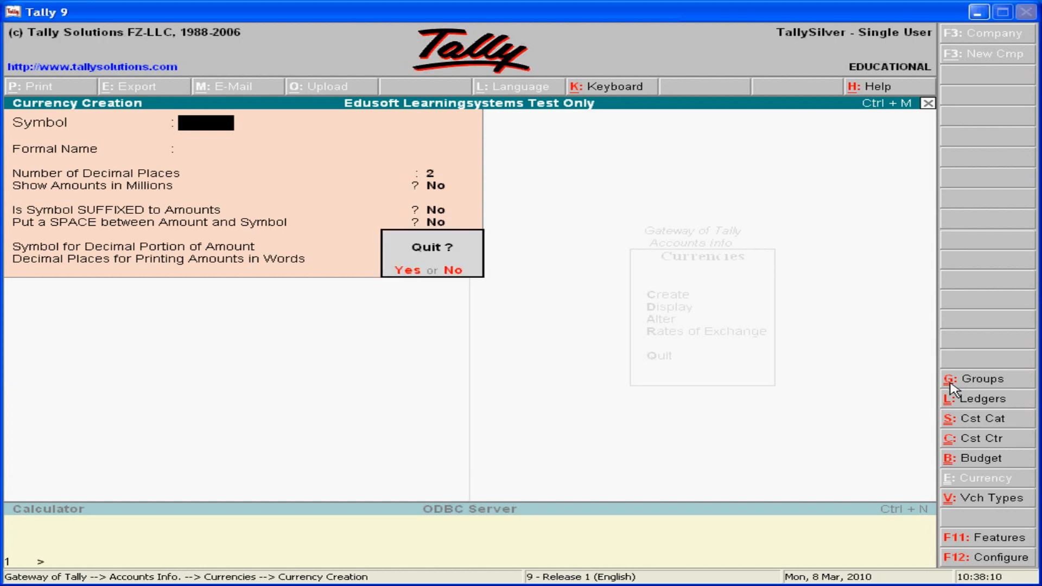
key("y")
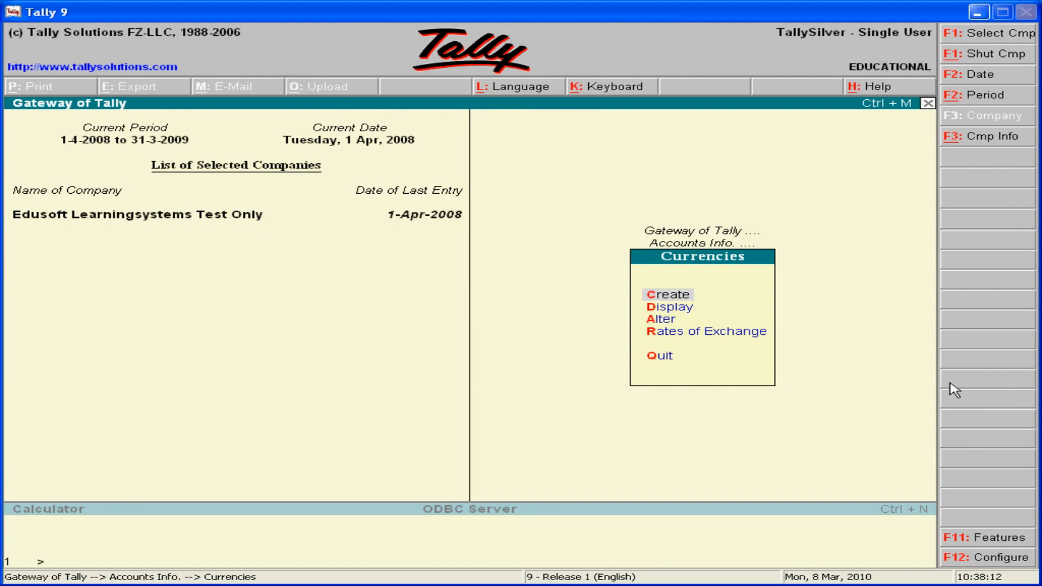
- Set the Dollar exchange rates for 1-Apr-2008 to Rs. 40 standard, Rs. 41 selling and Rs. 42 buying, and save them
key("Down")
key("Down")
key("Down")
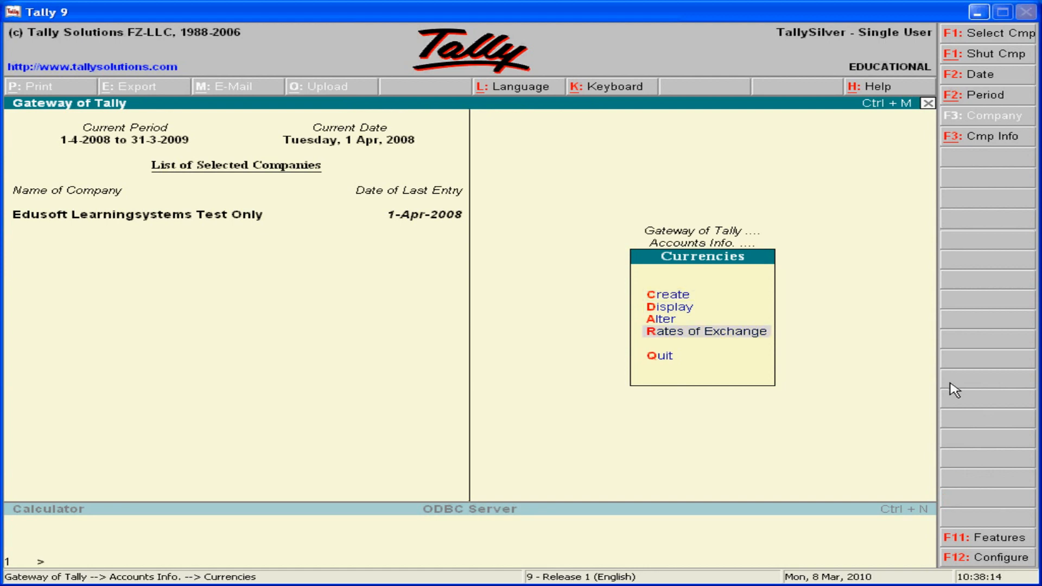
key("Return")
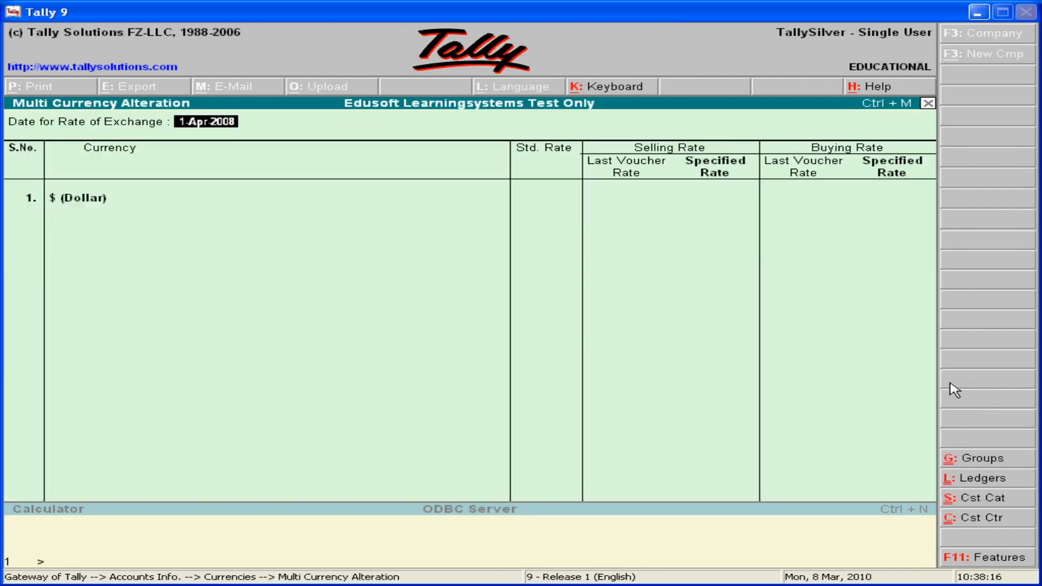
key("Return")
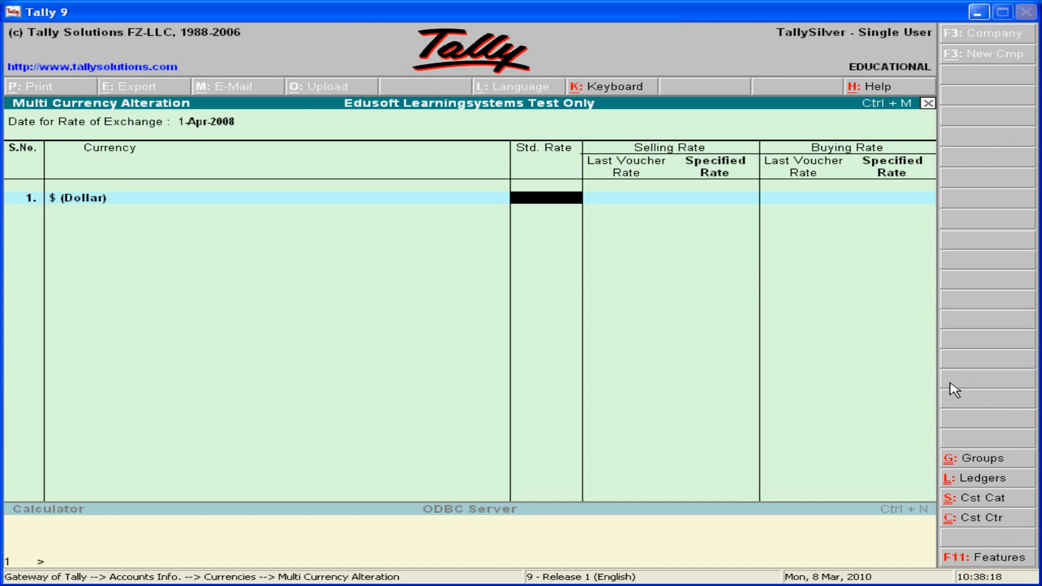
type("40")
key("Return")
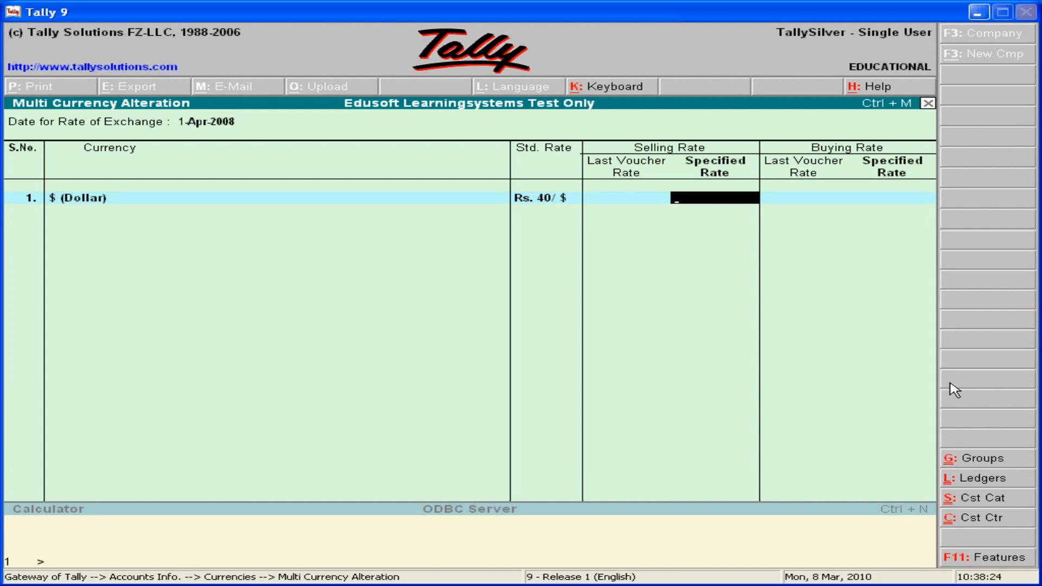
type("41")
key("Return")
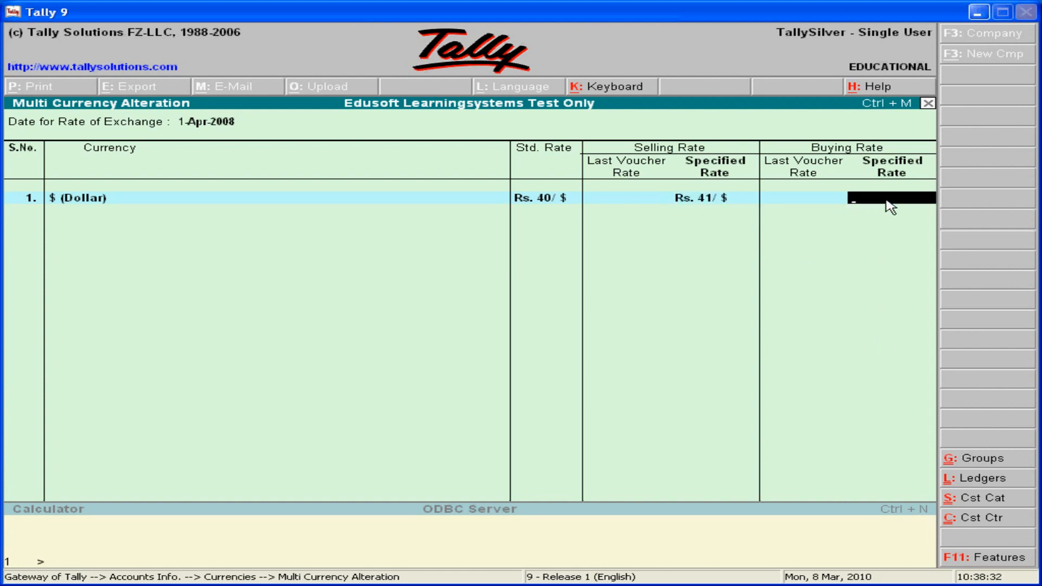
type("42")
key("Return")
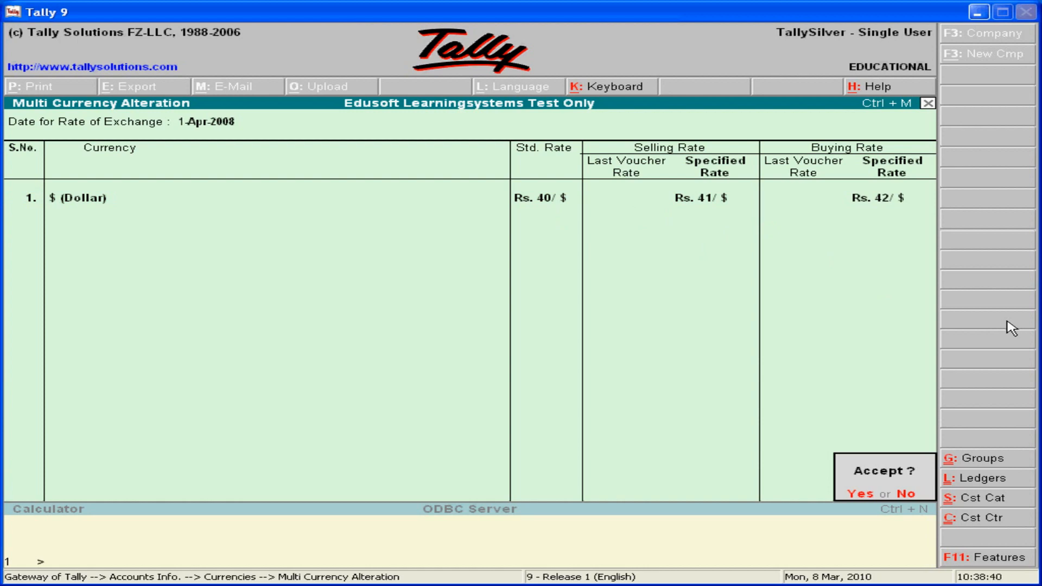
key("y")
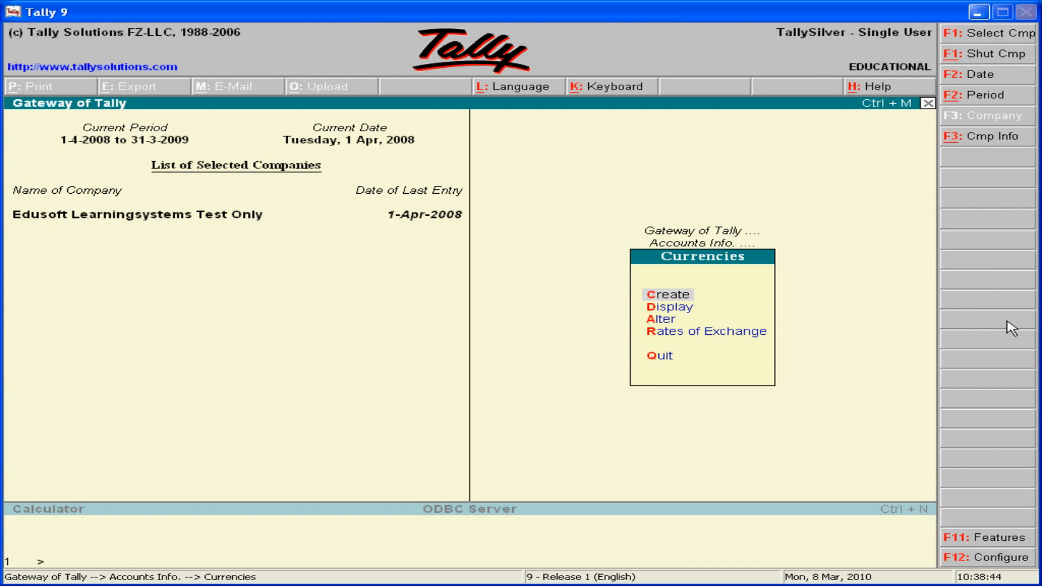
- Start a new payment voucher with Cash as the account
key("Escape")
key("Escape")
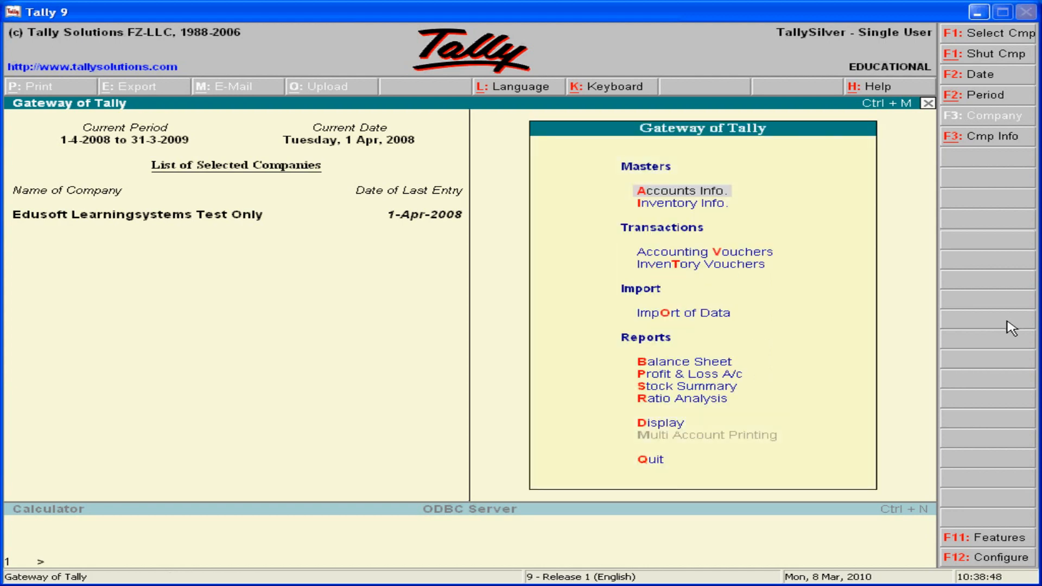
key("Down")
key("Down")
key("Down")
key("Up")
key("Return")
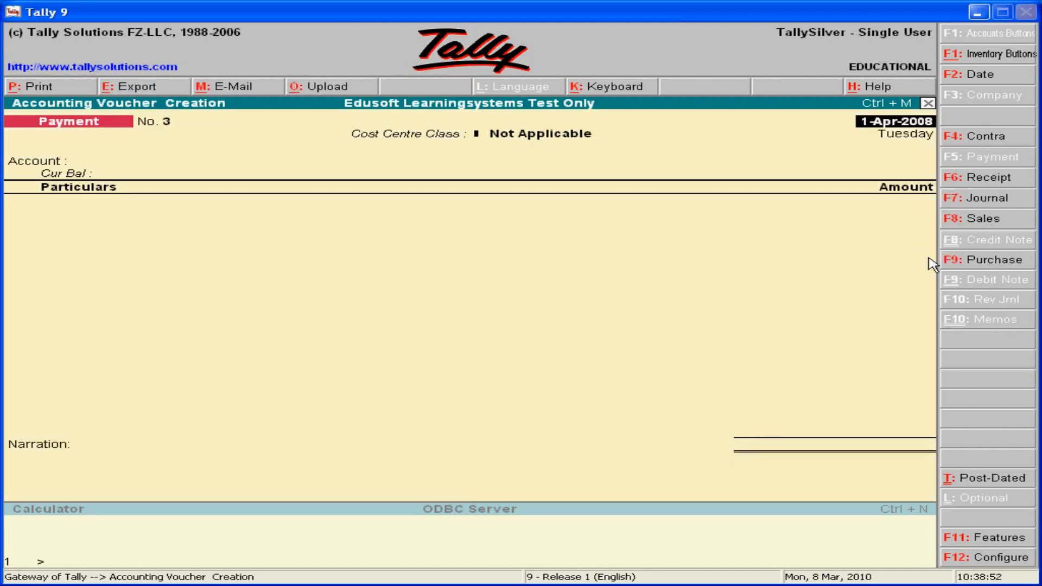
key("Return")
key("Return")
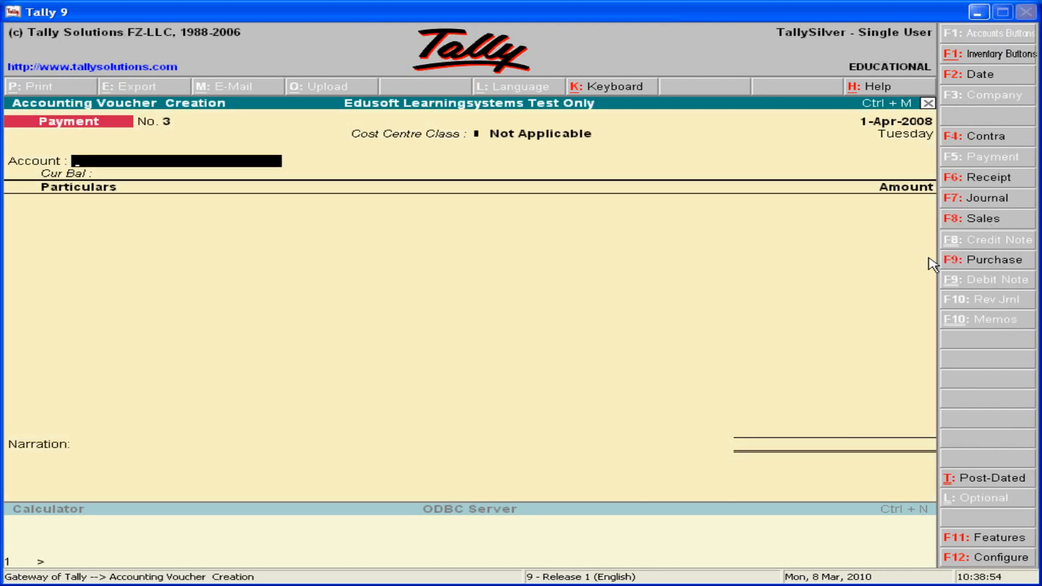
type("C")
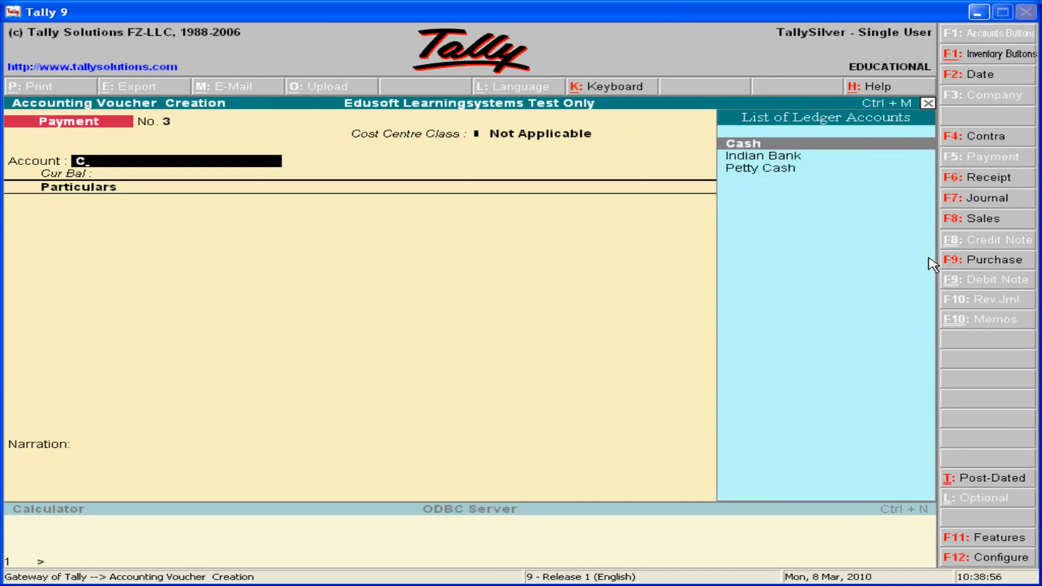
key("Return")
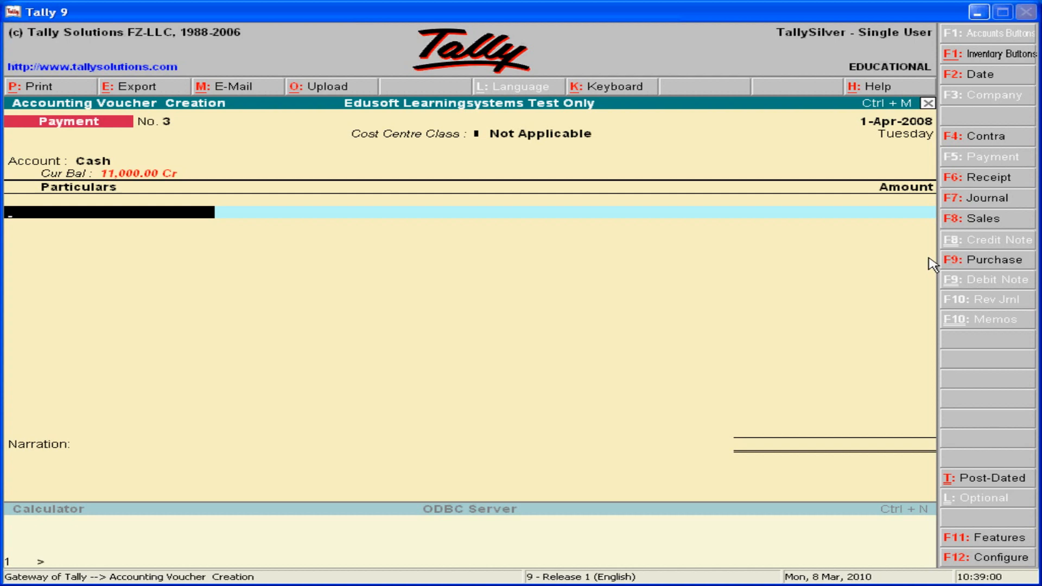
- Choose the Salaries ledger as the payment voucher's first particulars entry
type("C")
key("Down")
key("Down")
key("Down")
key("Down")
key("Down")
key("Down")
key("Down")
key("Down")
key("Down")
key("Down")
key("Down")
key("Down")
key("Down")
key("Down")
key("Down")
key("Down")
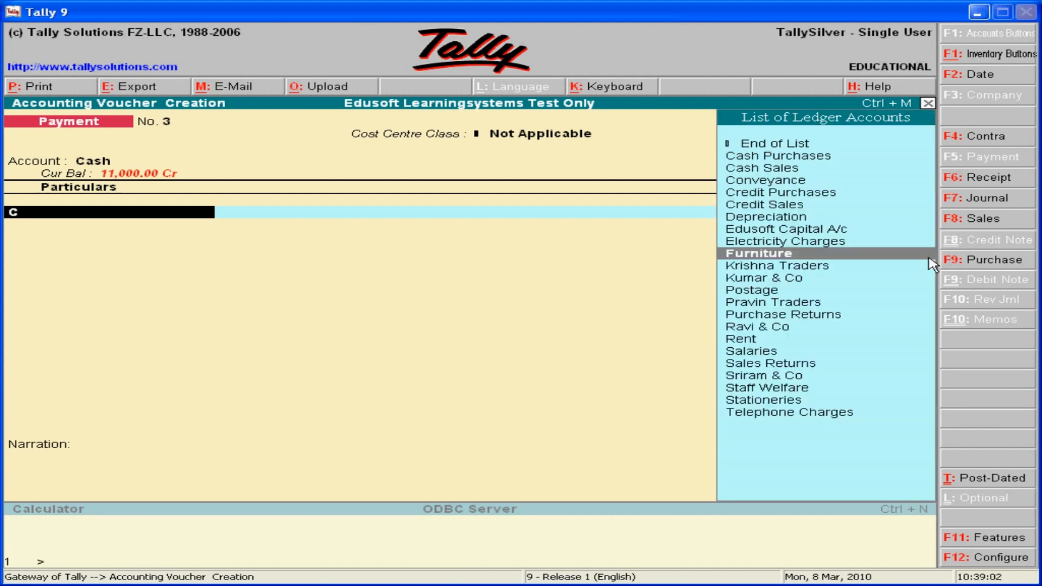
key("Return")
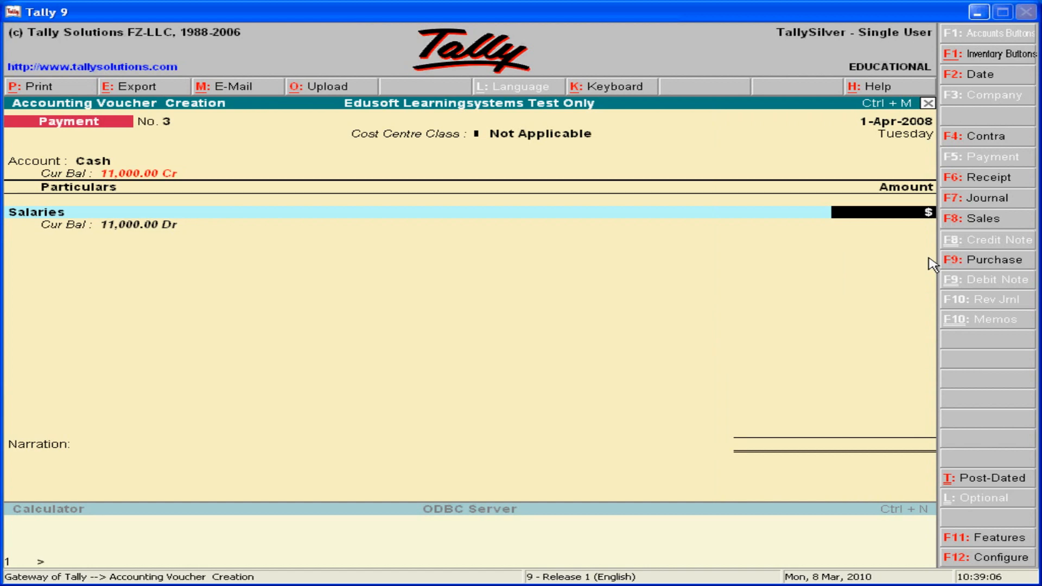
- Enter $300 as the Salaries amount and accept the exchange rate of Rs. 42 per dollar
type("300")
key("Return")
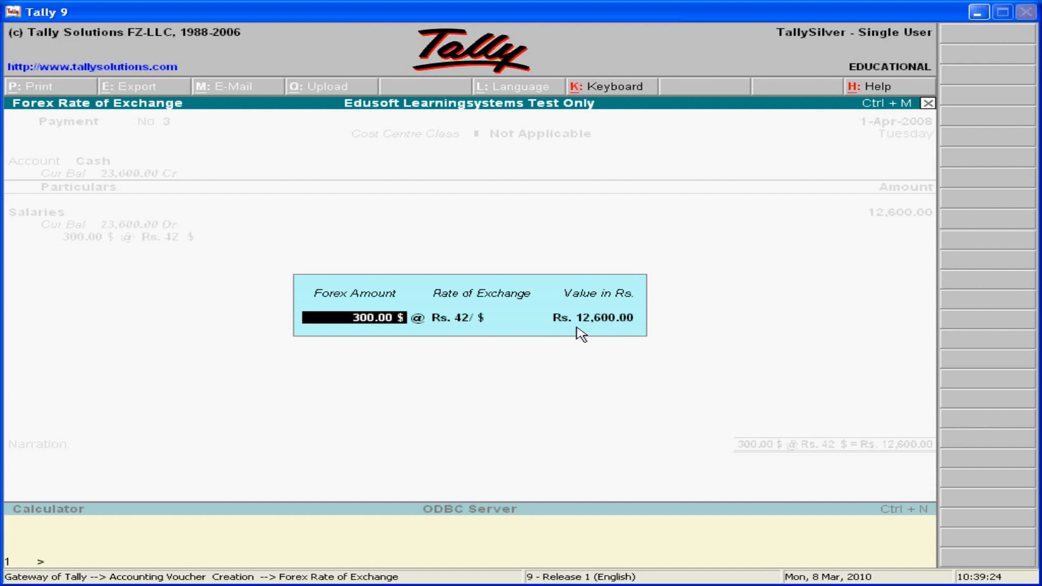
key("Return")
key("Return")
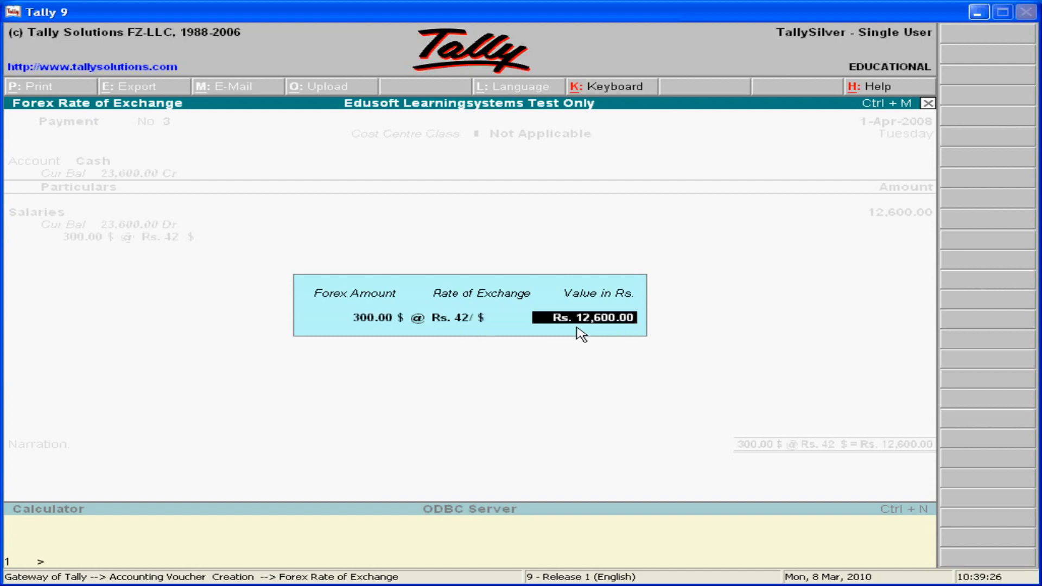
key("Return")
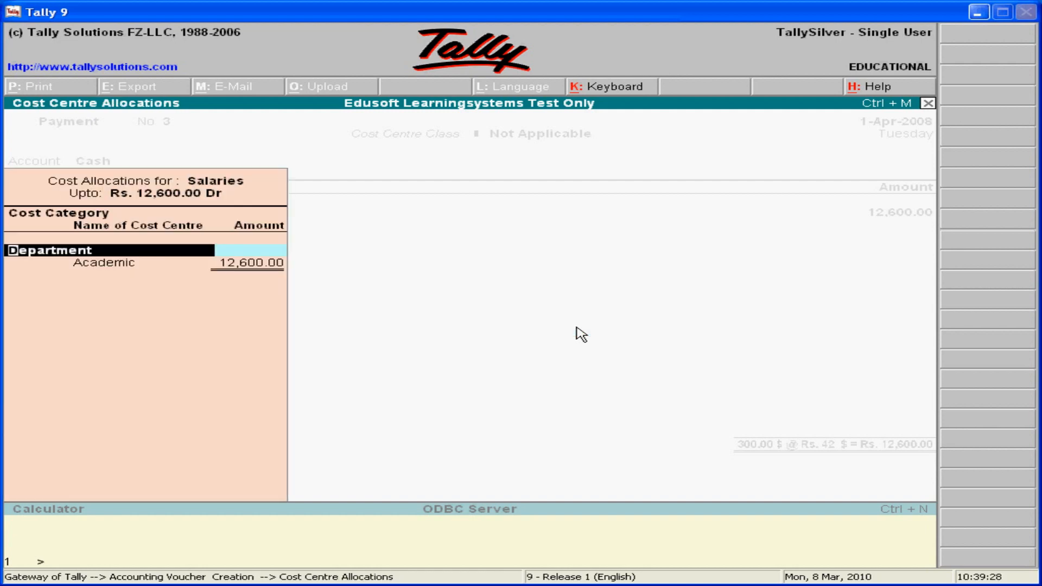
- Accept the allocation of the full Rs. 12,600 Salaries amount to the Academic cost centre under the Department category
key("Return")
key("Return")
key("Return")
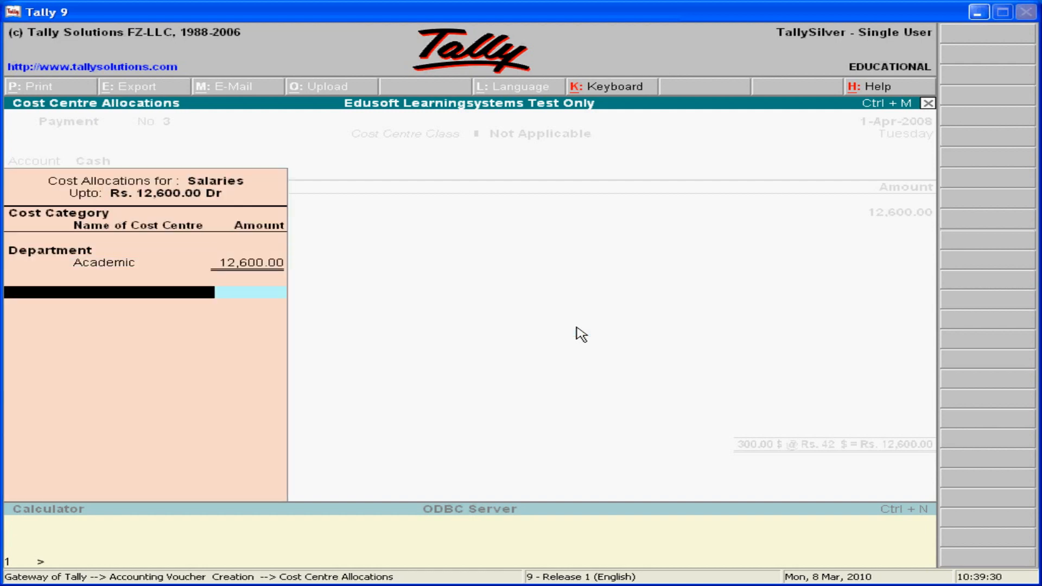
key("Return")
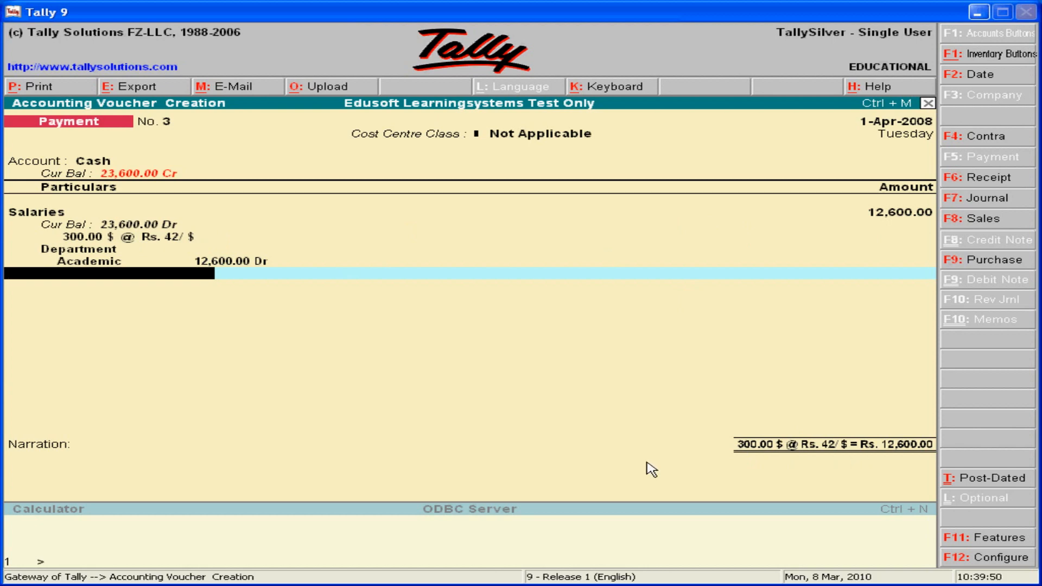
- Abandon the payment voucher without saving it and return to the Gateway of Tally, staying in the program
key("Escape")
key("y")
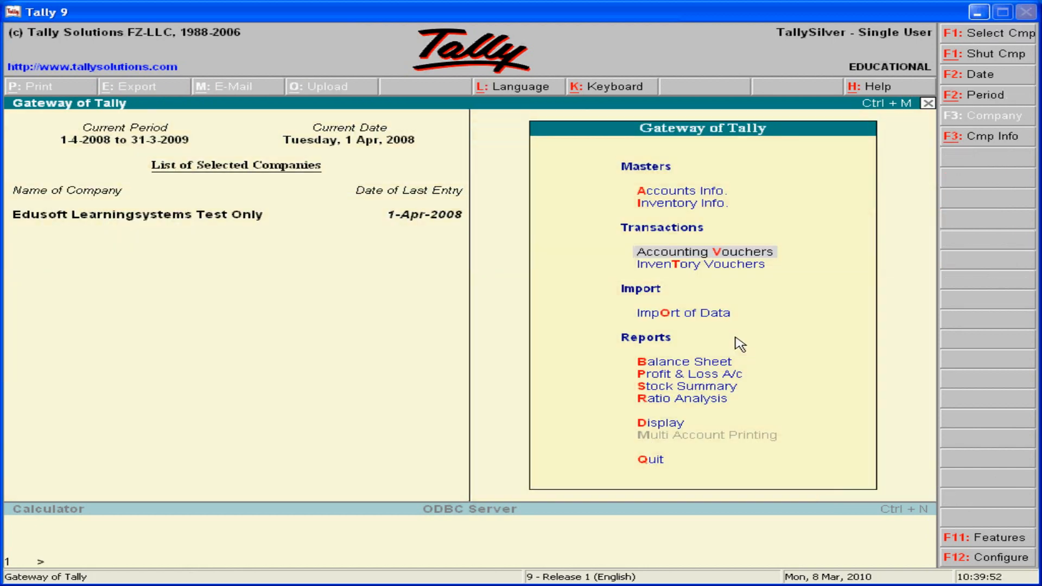
key("Escape")
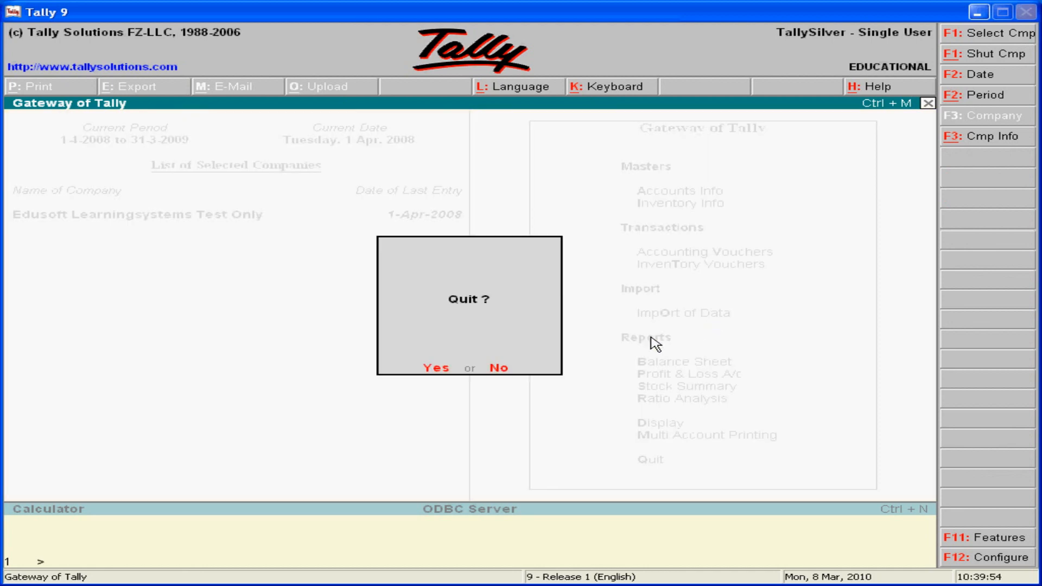
key("Escape")
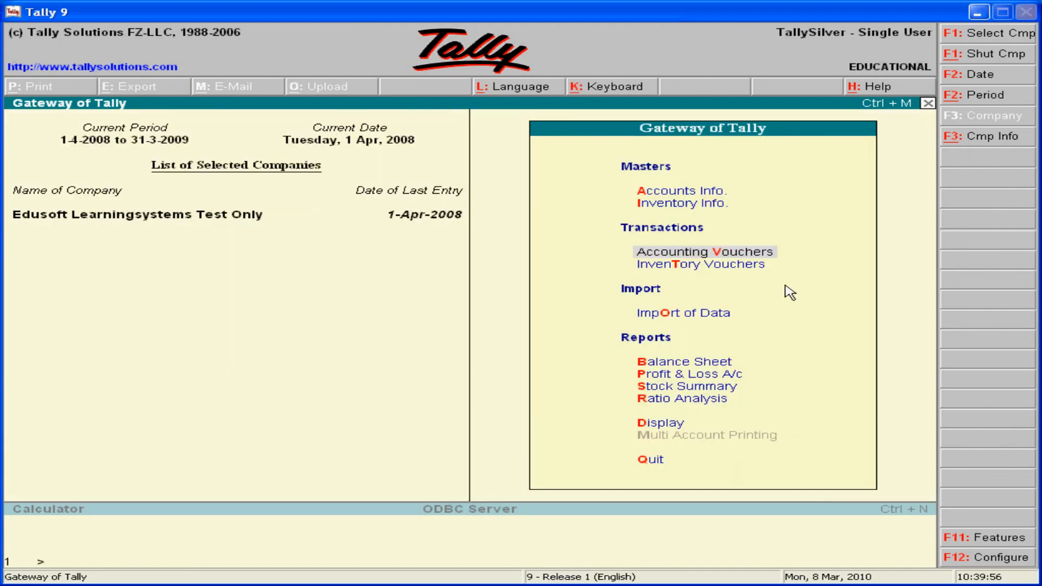
- Open the Dollar currency from the accounts masters for alteration
key("Up")
key("Up")
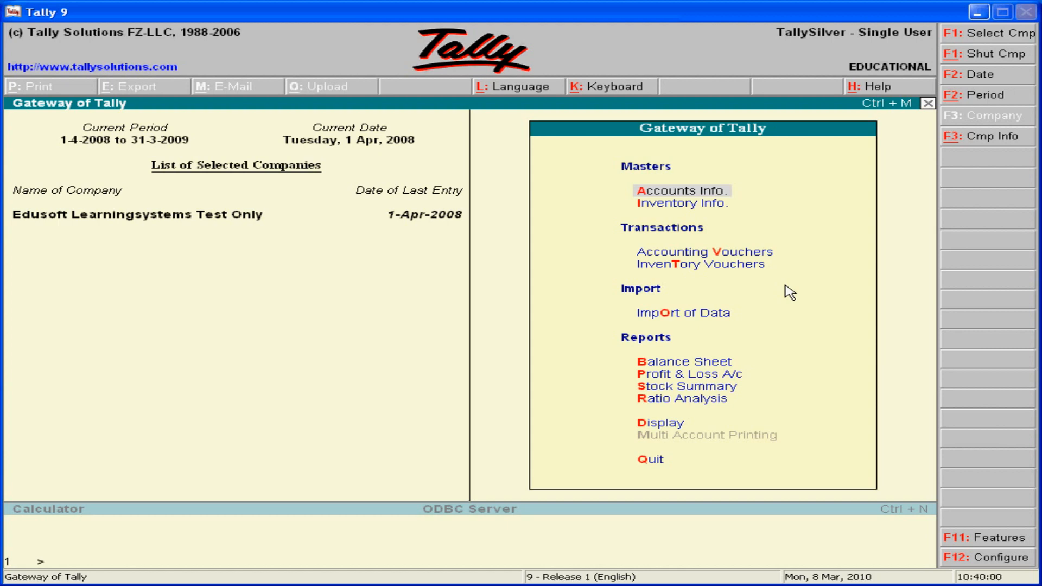
key("Return")
key("Down")
key("Down")
key("Down")
key("Down")
key("Down")
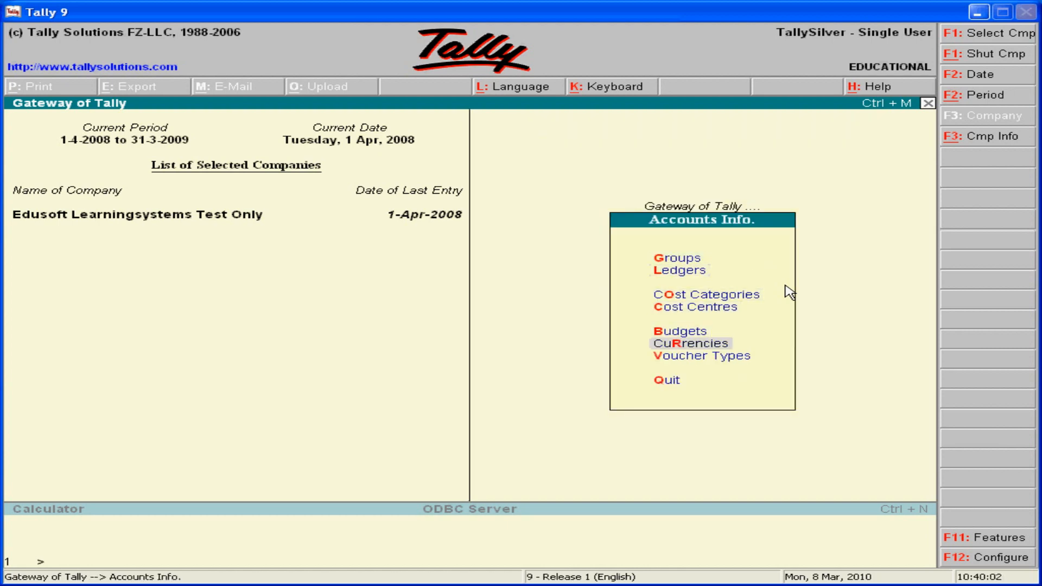
key("Return")
key("Down")
key("Down")
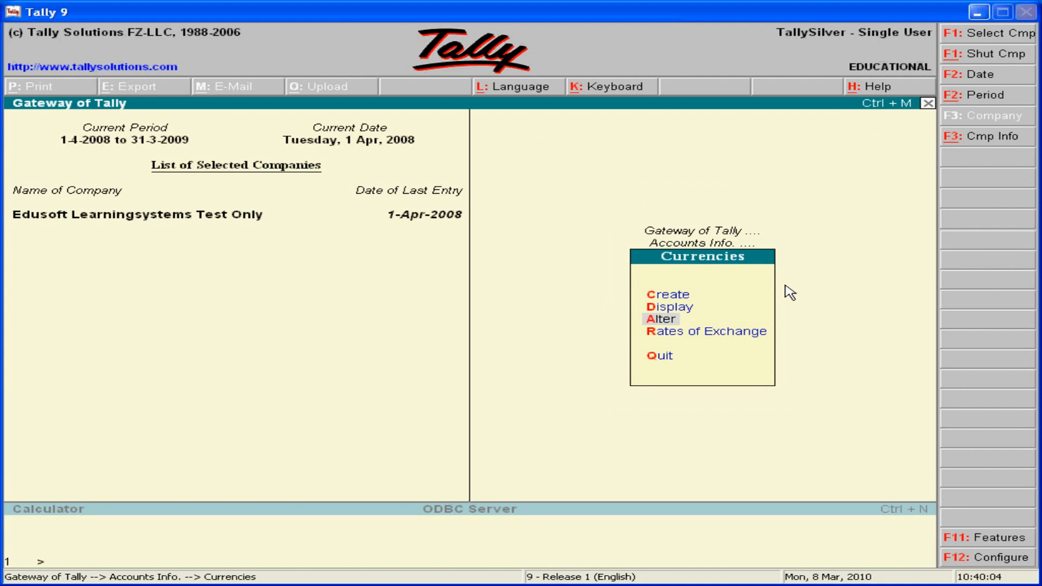
key("Return")
key("Return")
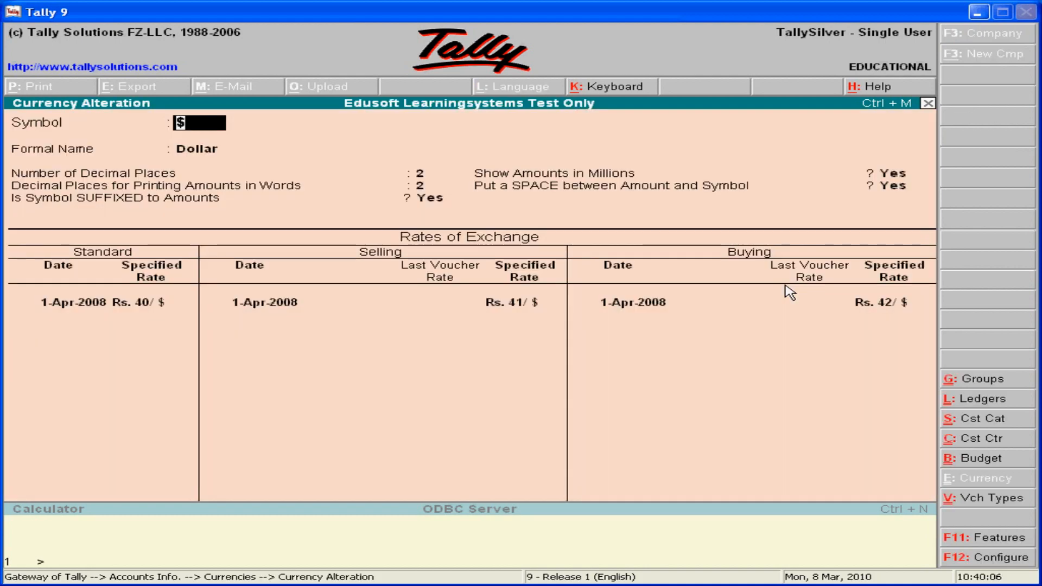